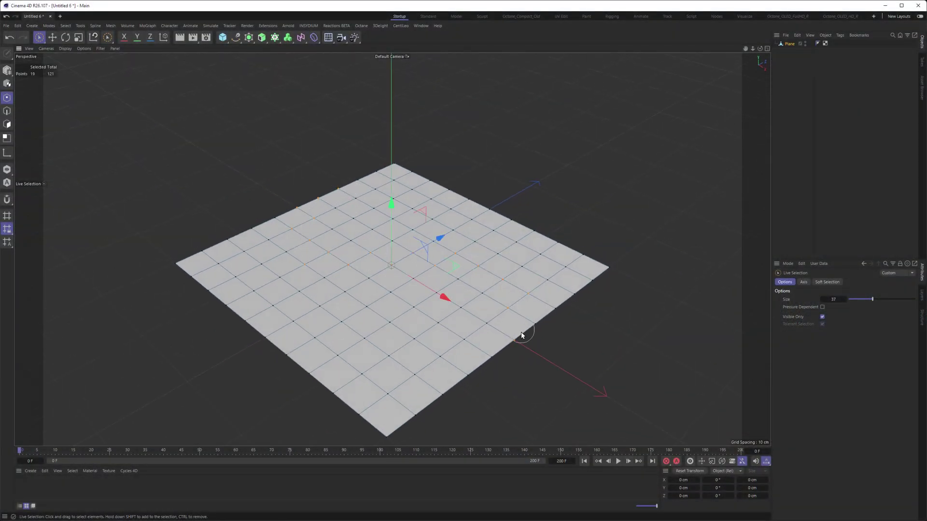
Give the selected plane points a vertex weight of 100 with Set Vertex Weight.
left_click(65, 25)
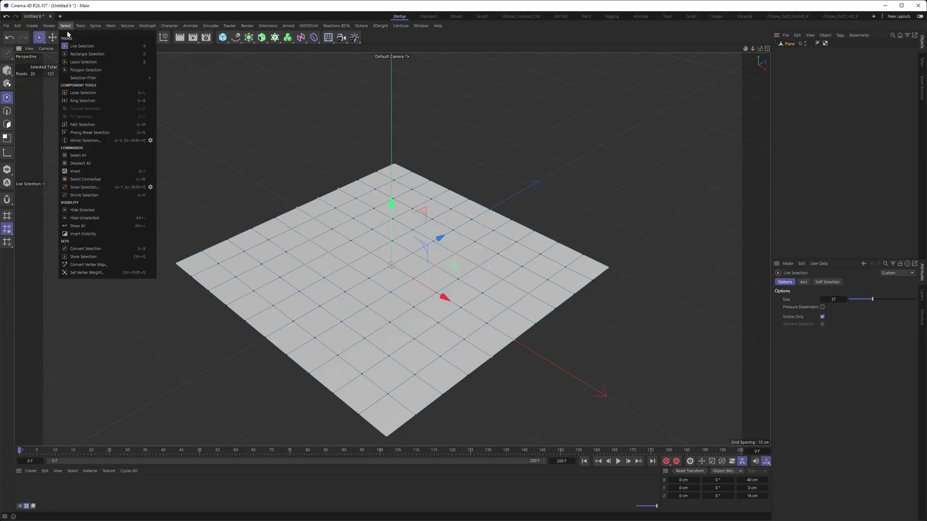
left_click(106, 275)
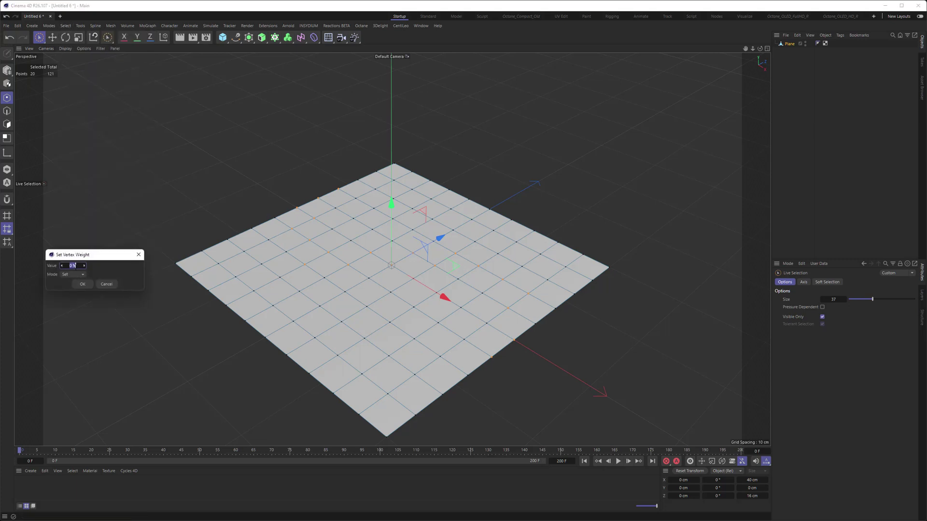
type("100")
key("Return")
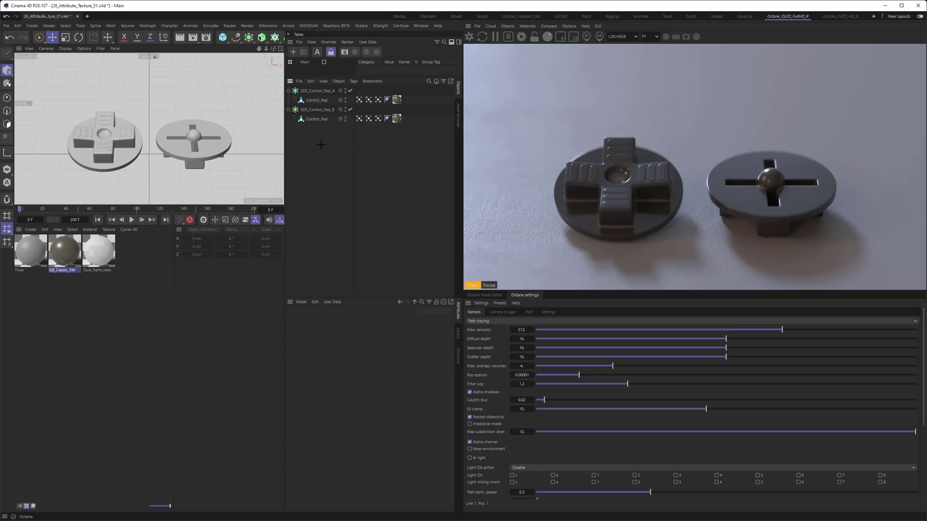
right_click(321, 144)
key("Escape")
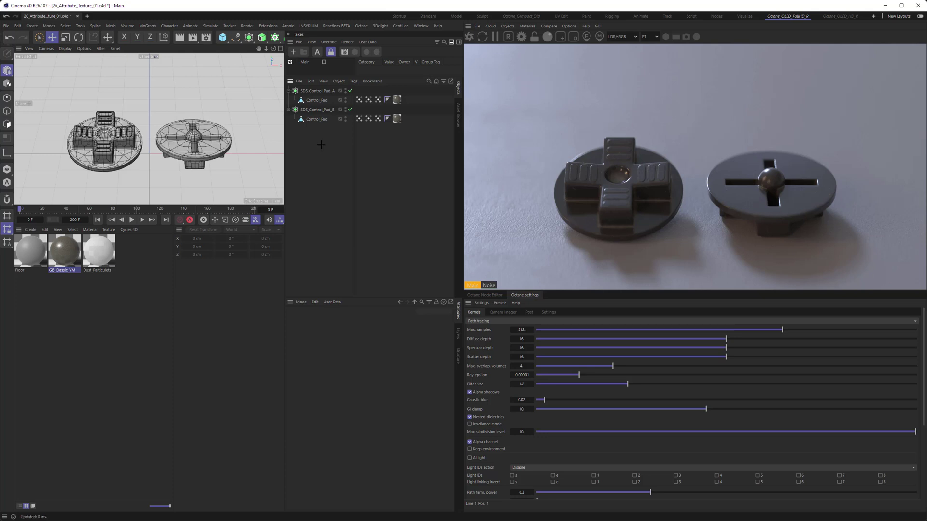
right_click(321, 145)
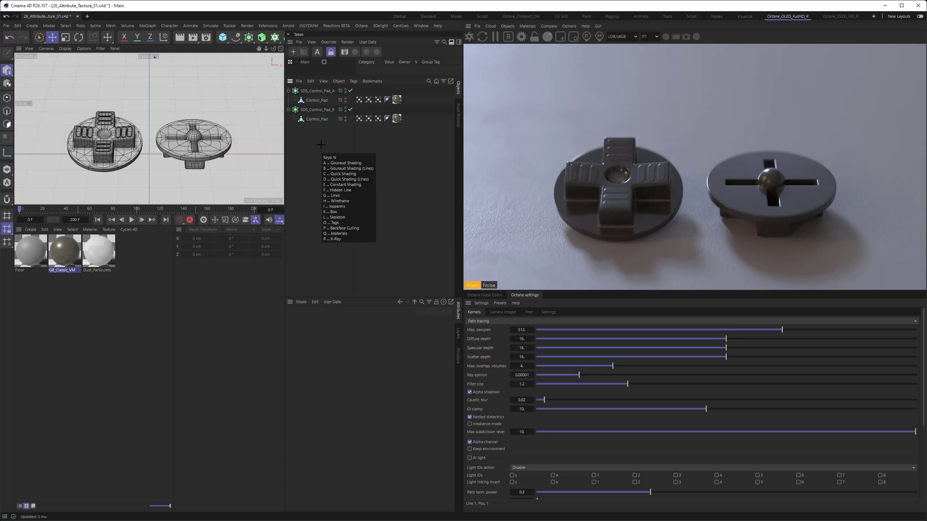
key("Escape")
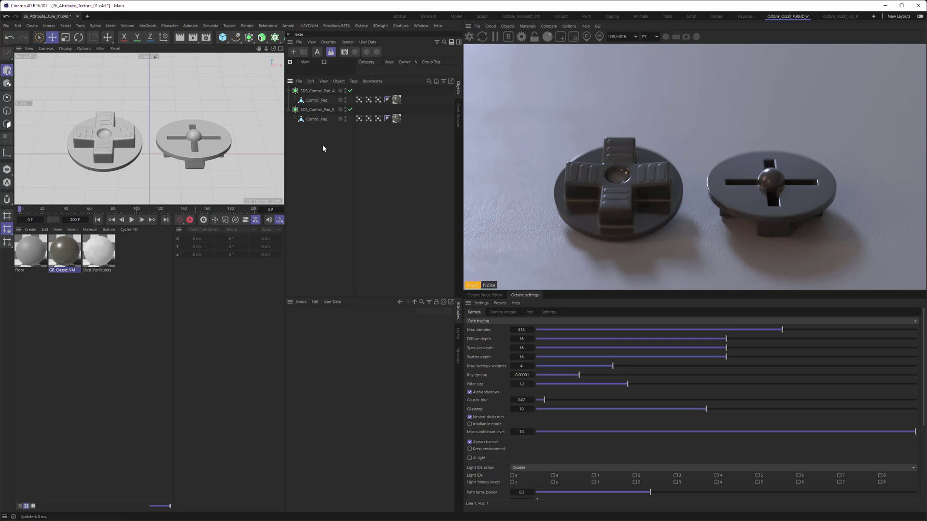
Preview each pad's Convex, then Concave, then Glossy vertex map tags in the viewport.
left_click(359, 100)
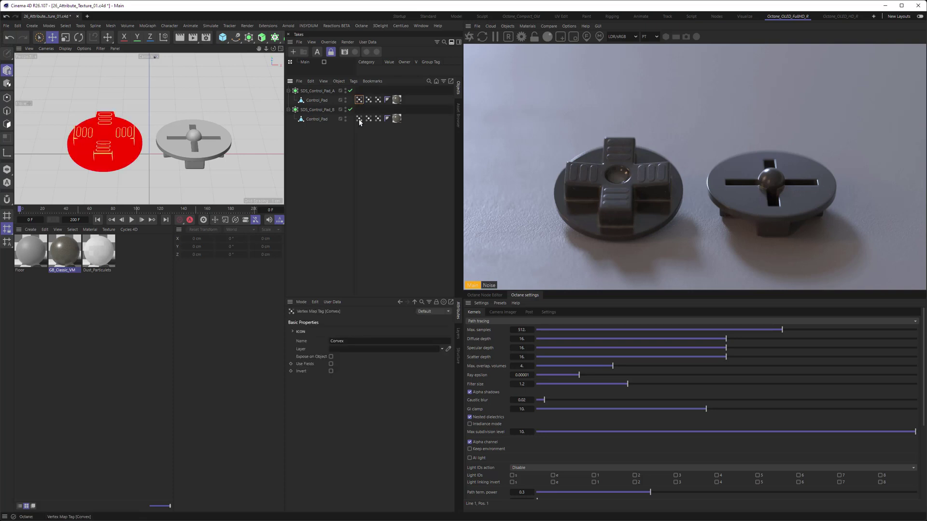
left_click(359, 118, "ctrl")
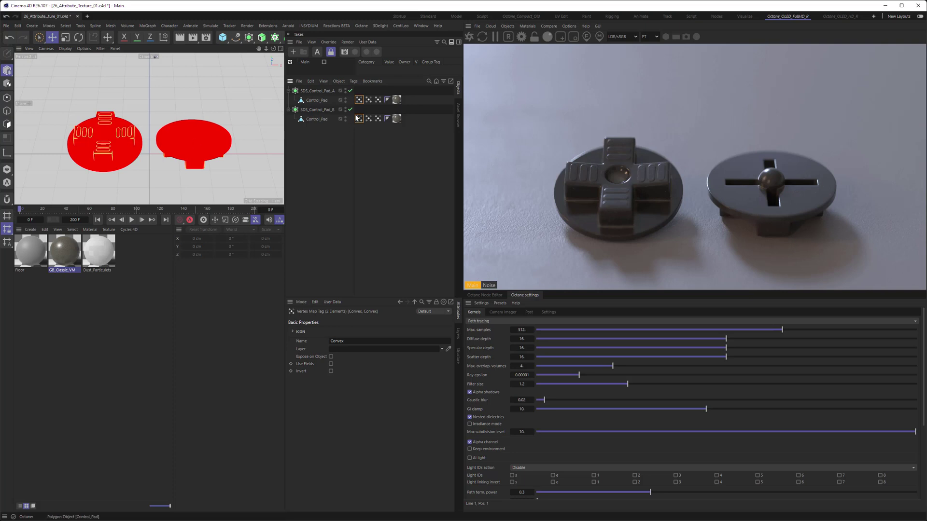
left_click(368, 99)
left_click(368, 118, "ctrl")
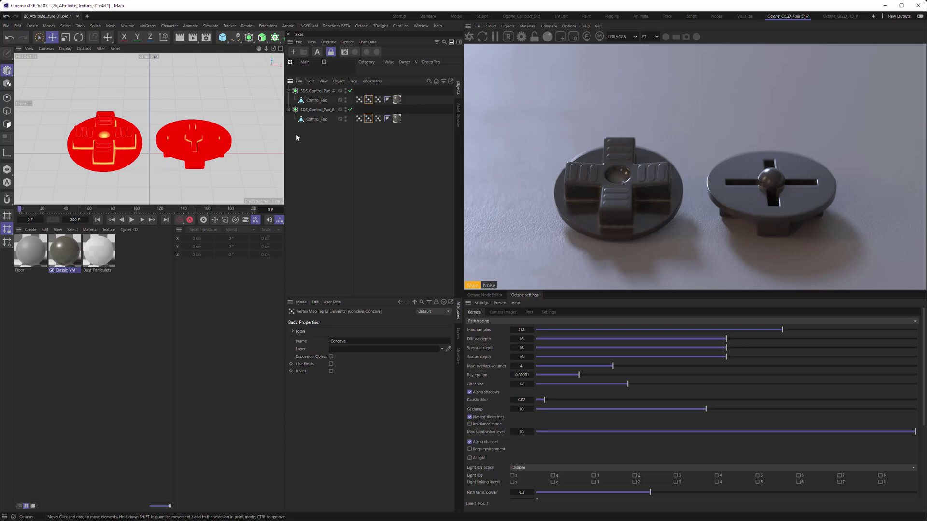
left_click(378, 99)
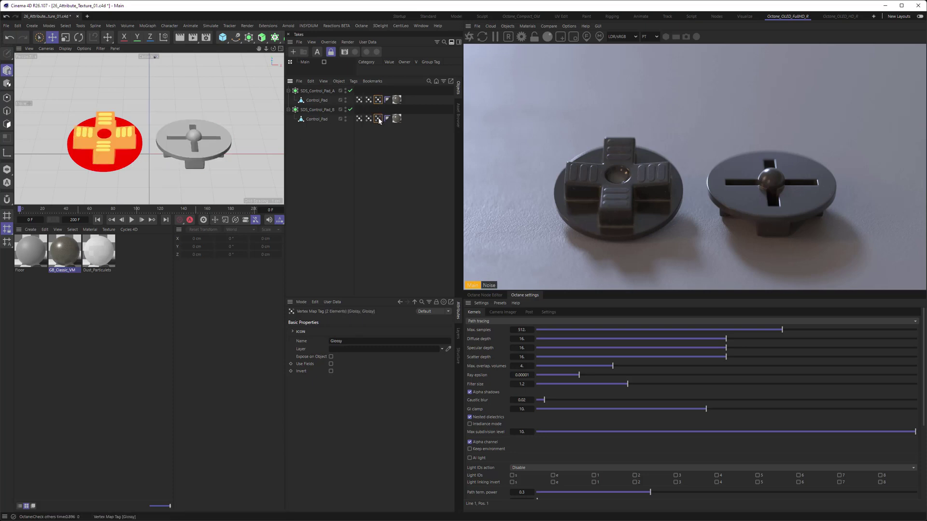
left_click(378, 119, "ctrl")
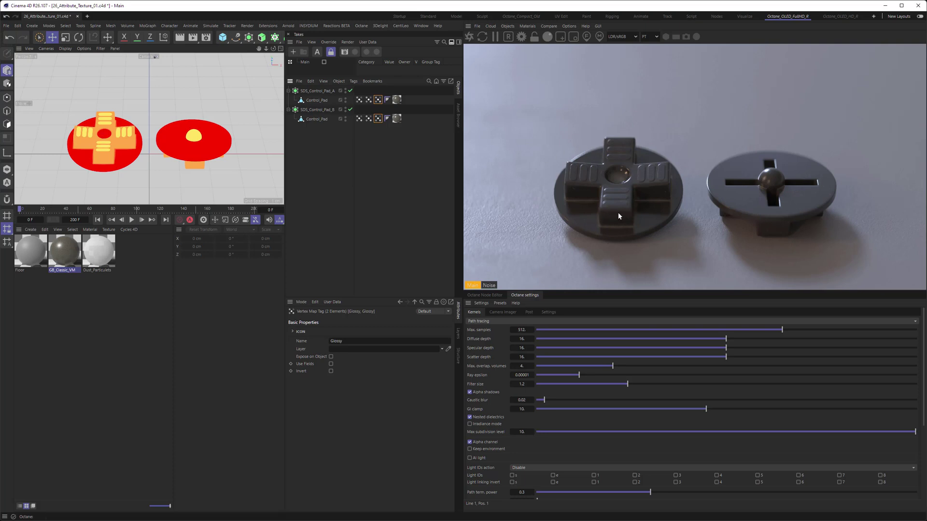
Show the Octane node graph and pan across it to the MixTexture, Noise and AttributeTex nodes.
left_click(486, 296)
middle_click_drag(706, 370, 787, 371)
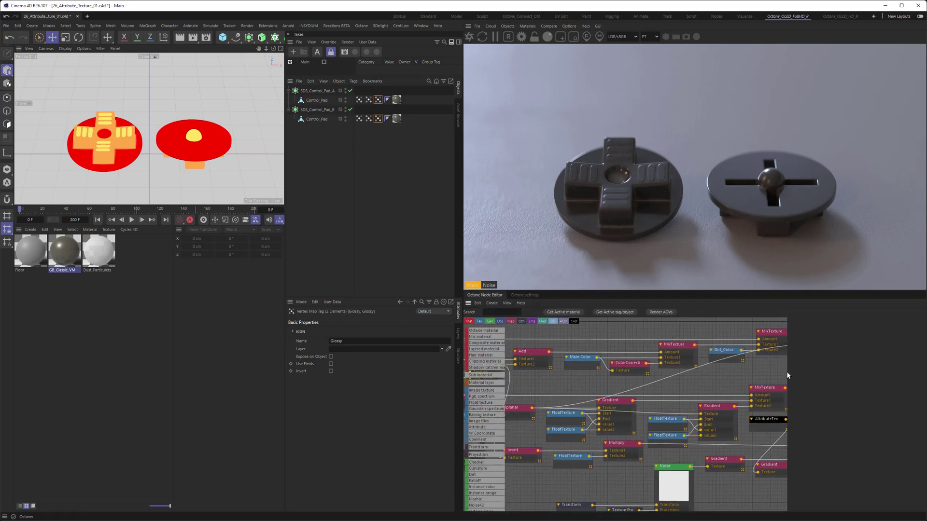
middle_click_drag(555, 371, 748, 375)
mouse_move(569, 360)
middle_mouse_down()
mouse_move(723, 379)
mouse_move(569, 361)
middle_mouse_up()
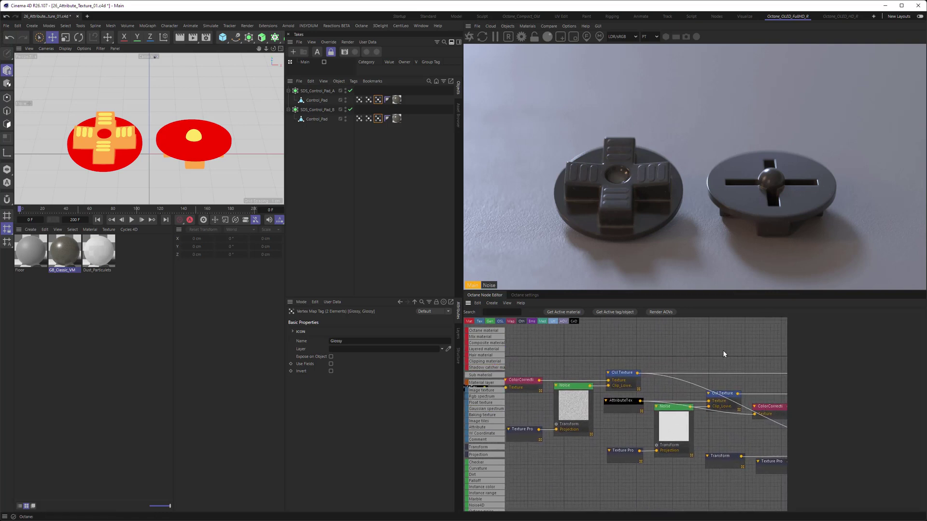
middle_click_drag(722, 349, 553, 352)
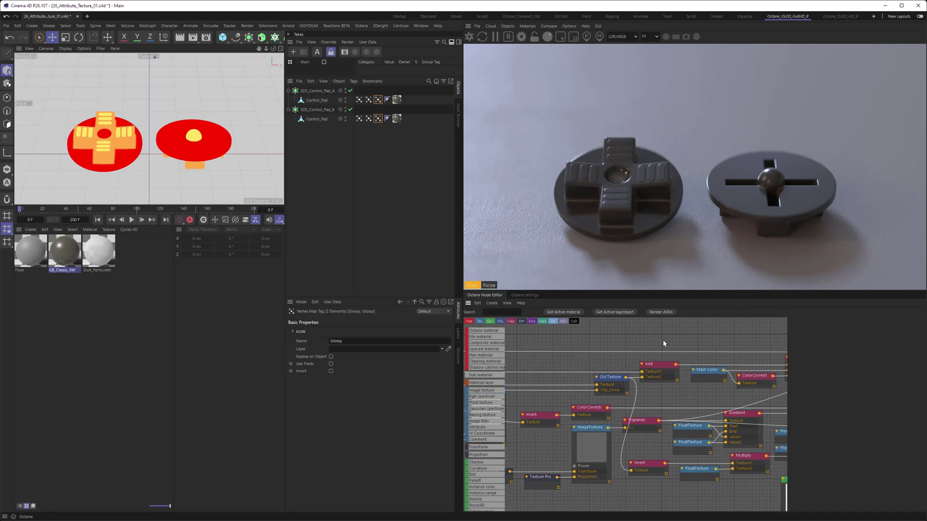
middle_click_drag(662, 340, 579, 326)
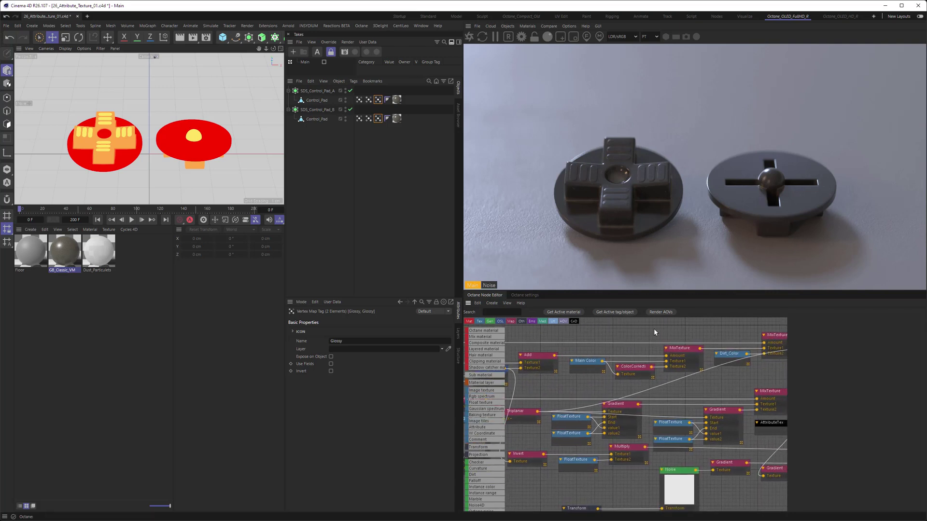
middle_click_drag(654, 329, 604, 335)
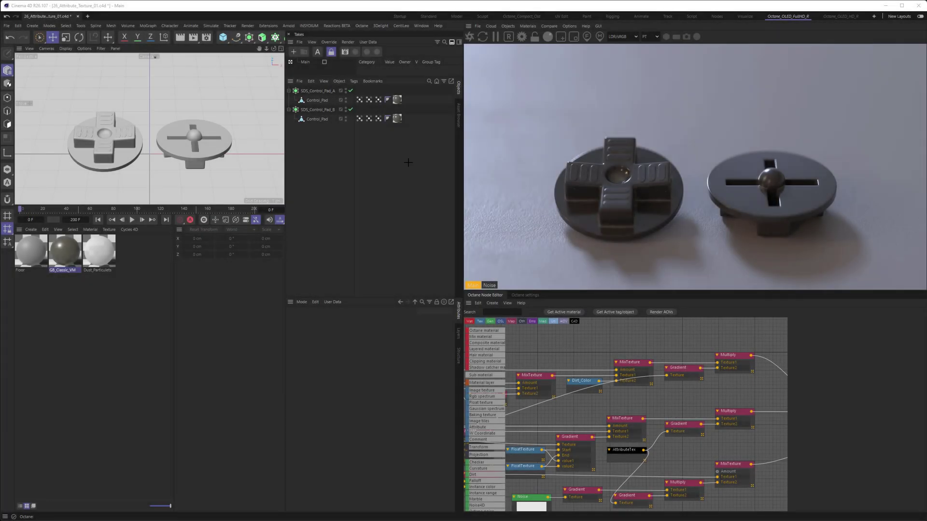
Delete both pads' old material tags and create a new Octane Diffuse Material.
left_click(396, 99)
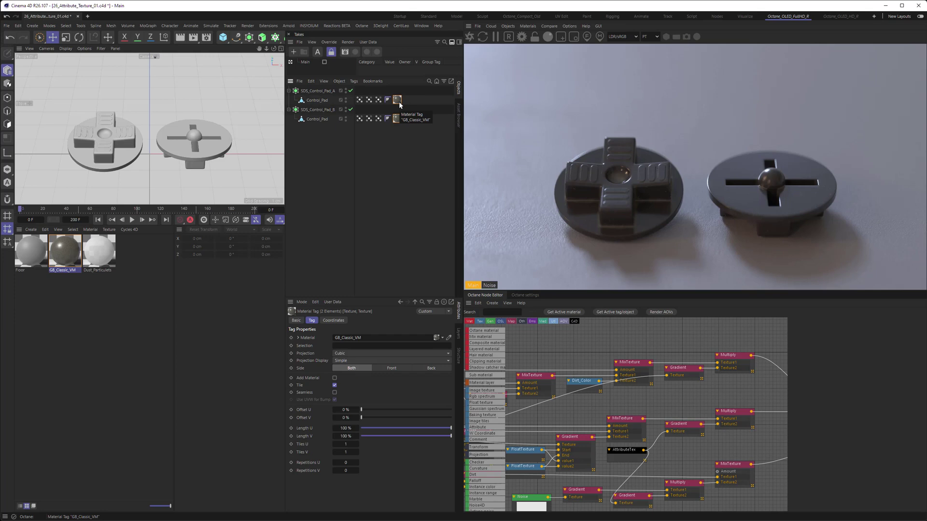
key("Delete")
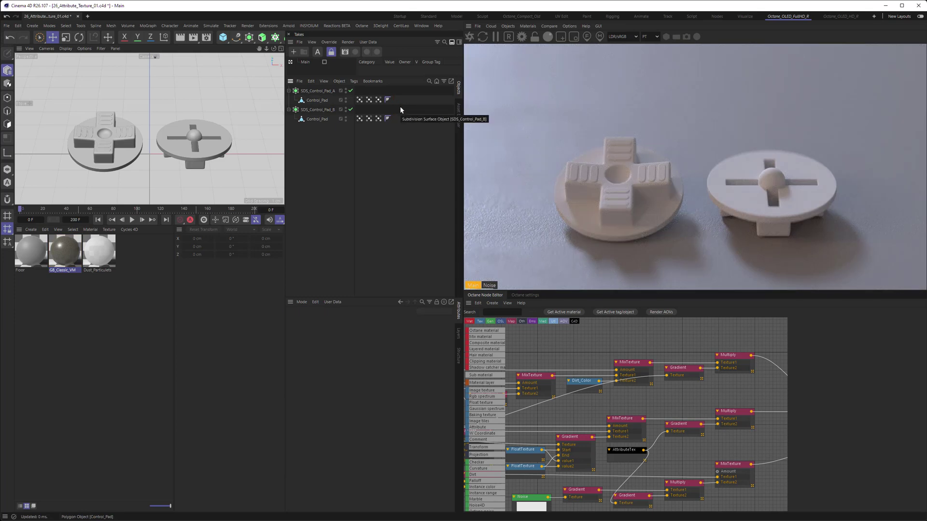
left_click(528, 26)
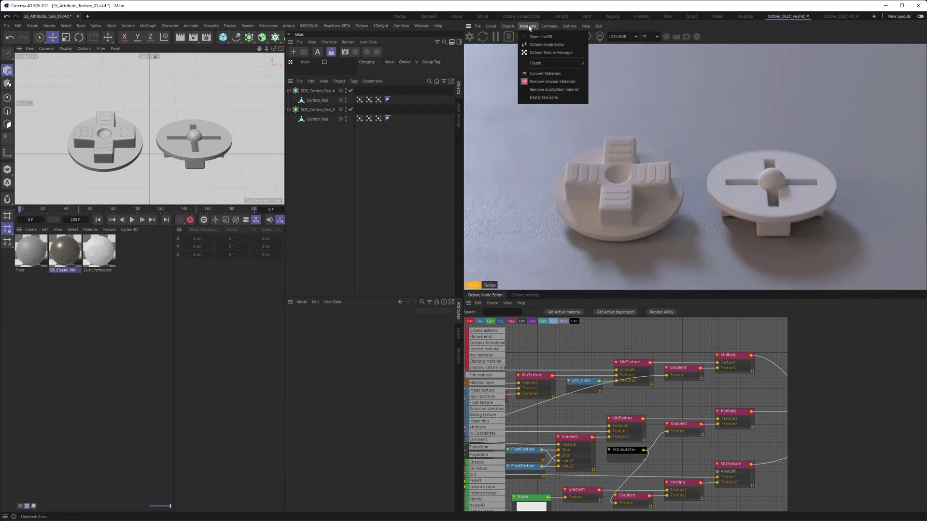
mouse_move(534, 63)
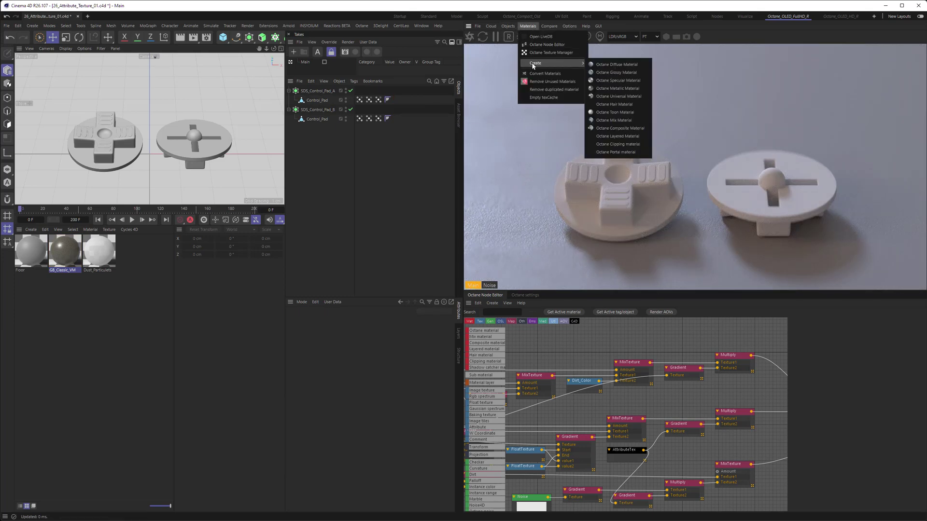
left_click(600, 65)
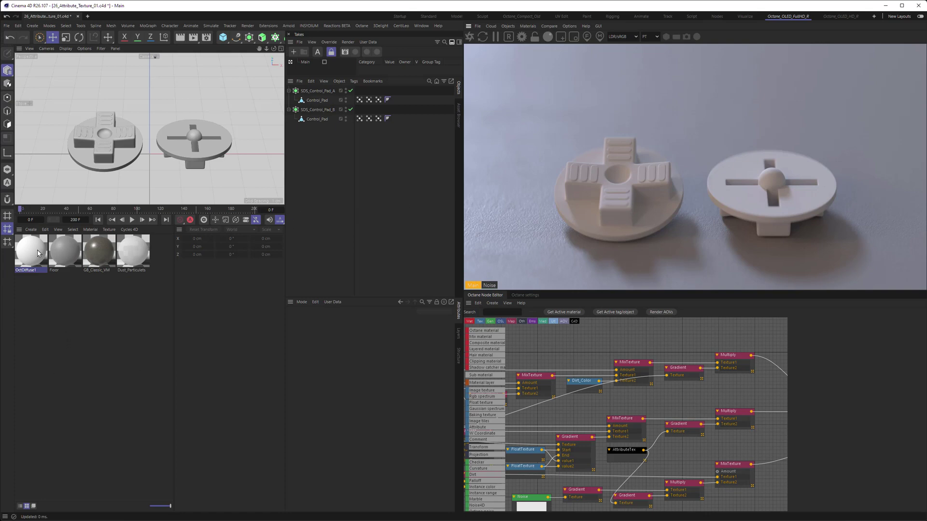
Apply the new diffuse material to the pads and rename it 'Pad'.
left_click_drag(36, 253, 318, 119)
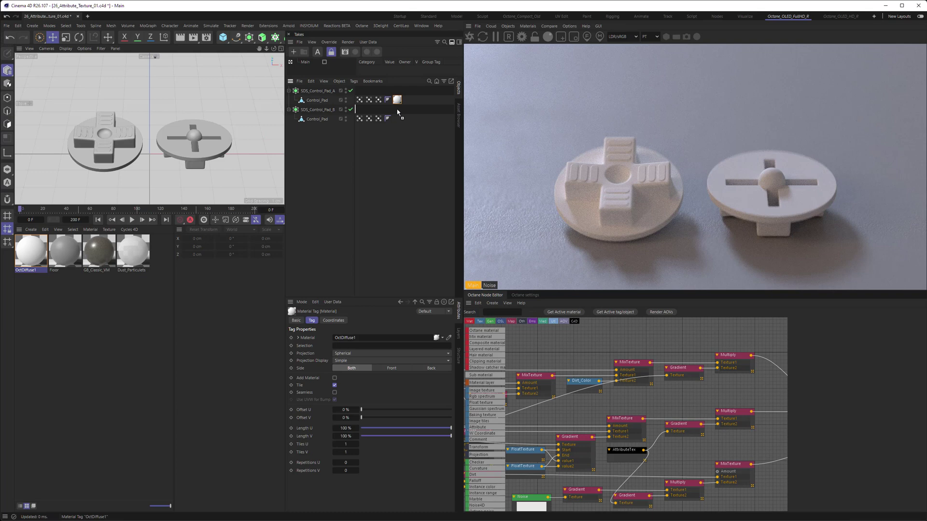
left_click(29, 269)
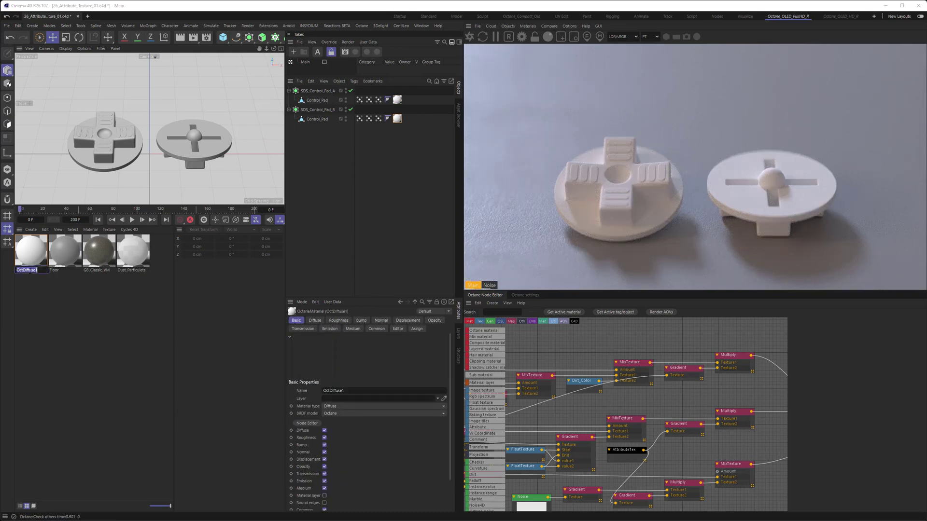
double_click(29, 270)
type("Pad")
key("Return")
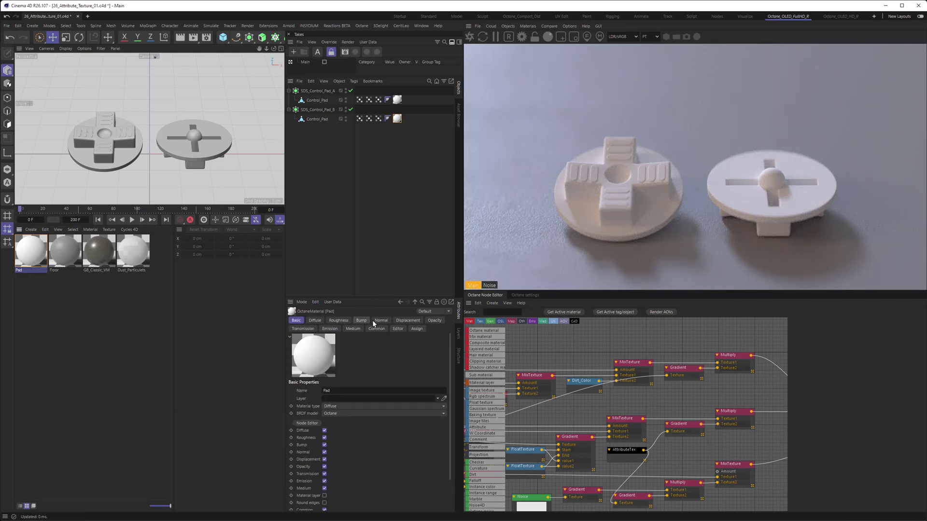
Load Pad into the node editor and place a Vertex map node left of the Pad node.
left_click(564, 312)
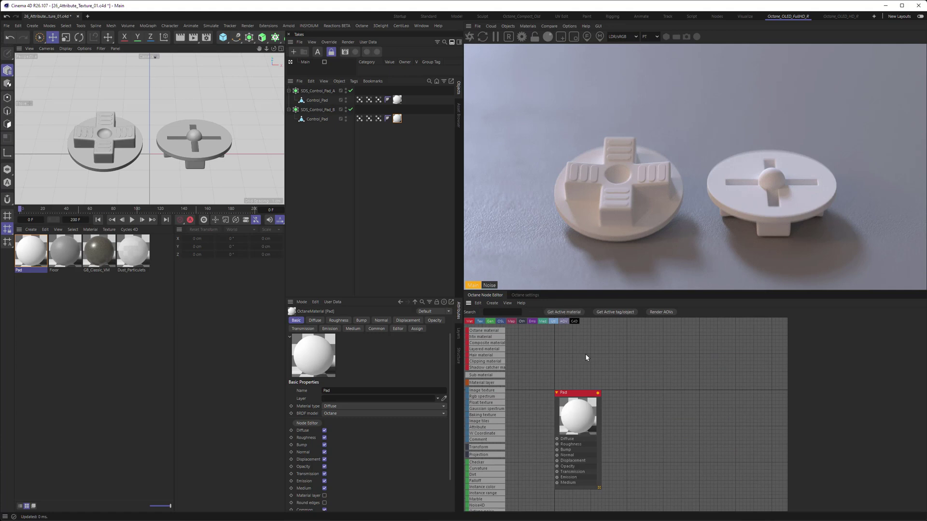
middle_click_drag(585, 354, 728, 325)
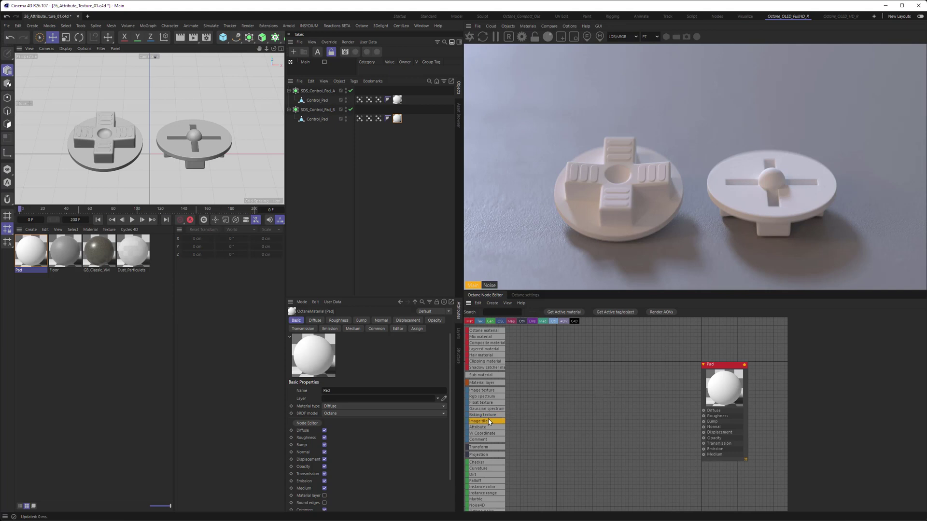
scroll(487, 420, "down", 6)
scroll(484, 417, "down", 10)
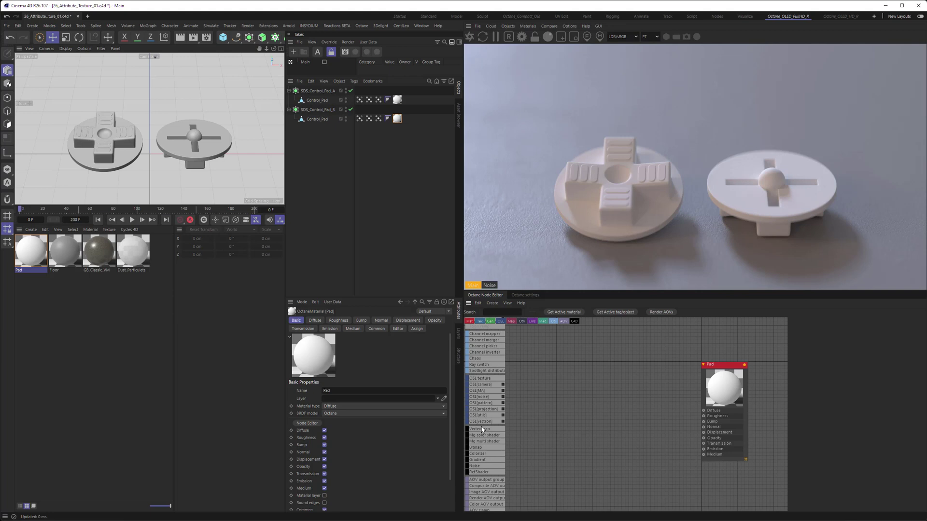
left_click_drag(482, 429, 612, 395)
left_click_drag(551, 390, 703, 412)
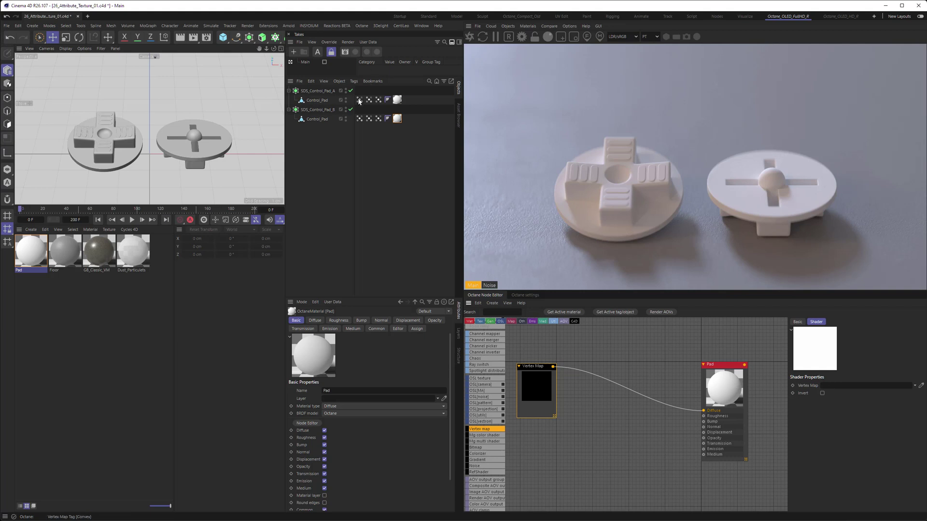
Link the Concave vertex map into the Vertex map node, then select SDS_Control_Pad_B.
left_click_drag(369, 100, 835, 389)
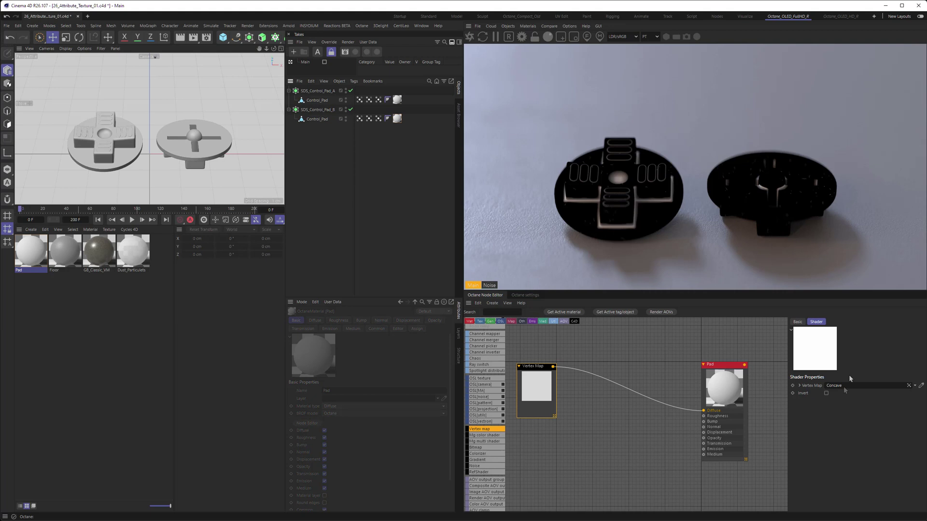
left_click(317, 109)
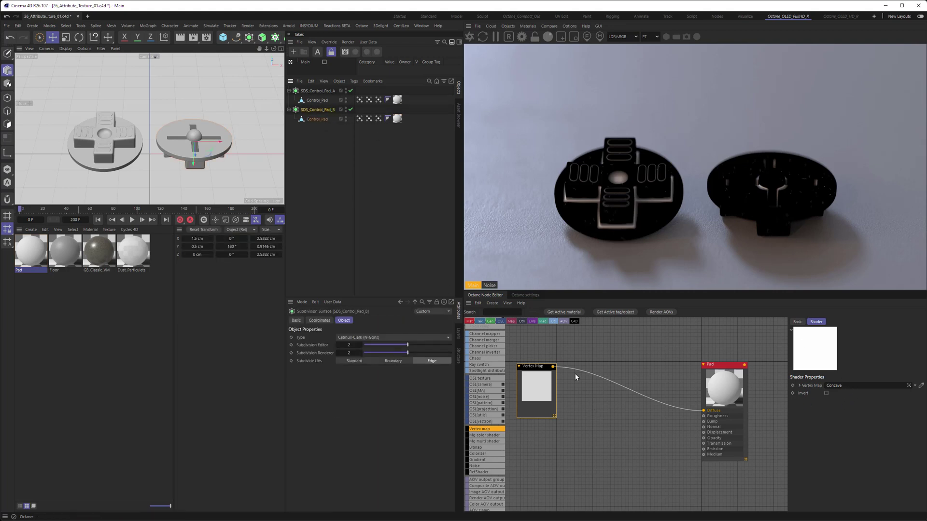
left_click(6, 26)
Paste SDS_Control_Pad_B into a new project and inspect the Pad material's Vertex Map node.
left_click(16, 39)
key("ctrl+v")
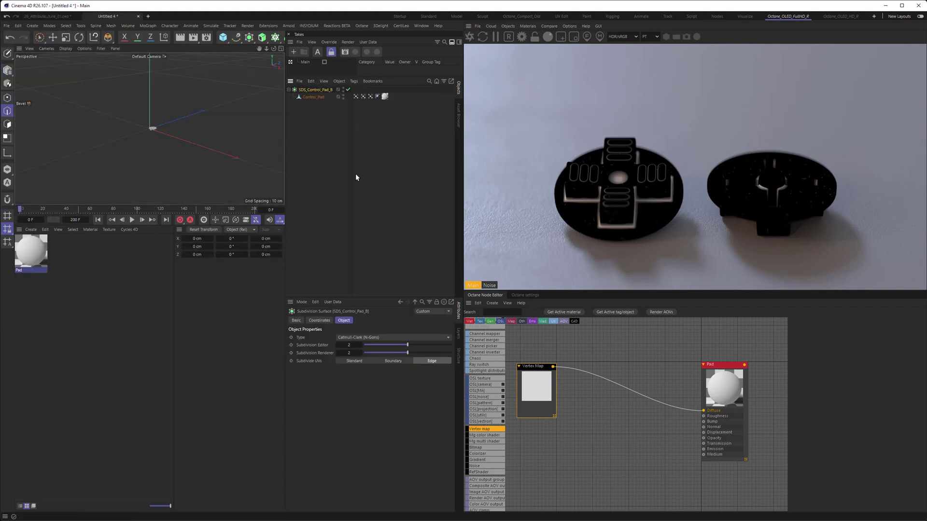
left_click(32, 254)
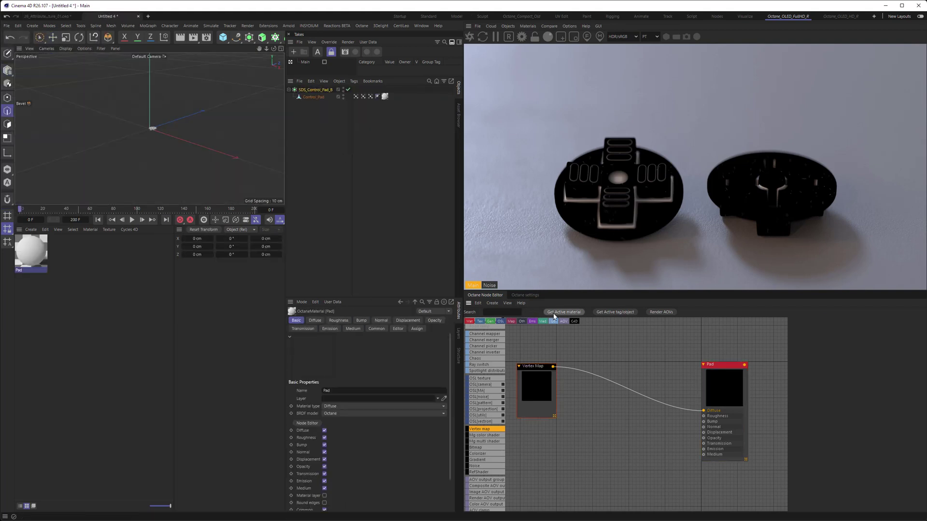
left_click(548, 386)
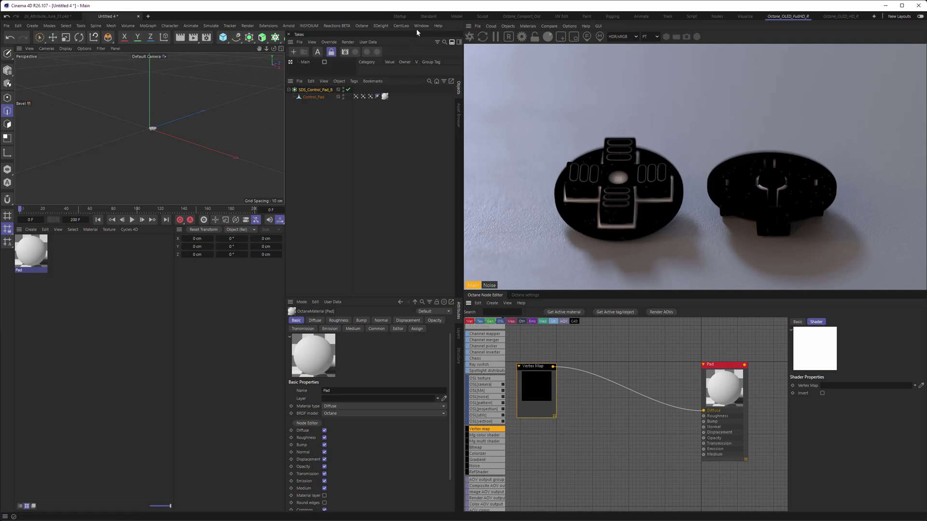
Return to 26_Attribute_Texture_01, delete Pad's Vertex Map node, and search nodes for 'ATT'.
key("v")
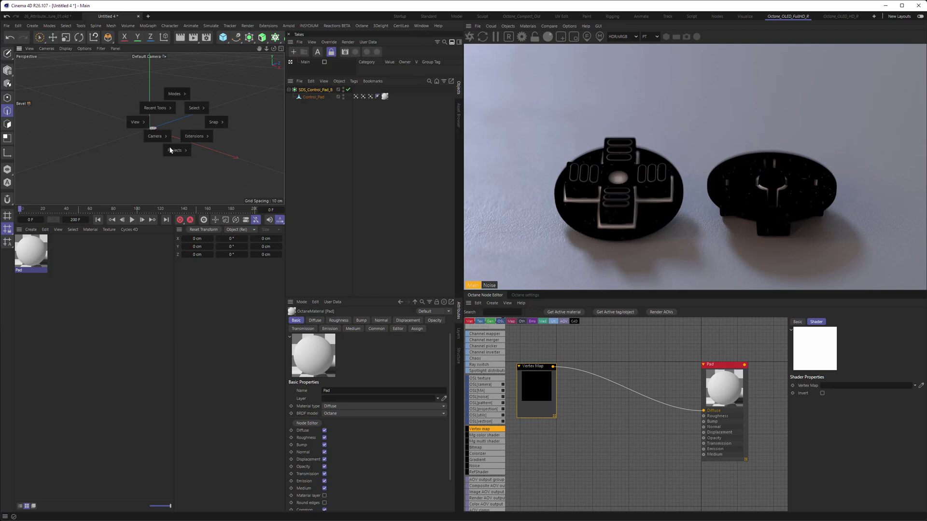
left_click(174, 163)
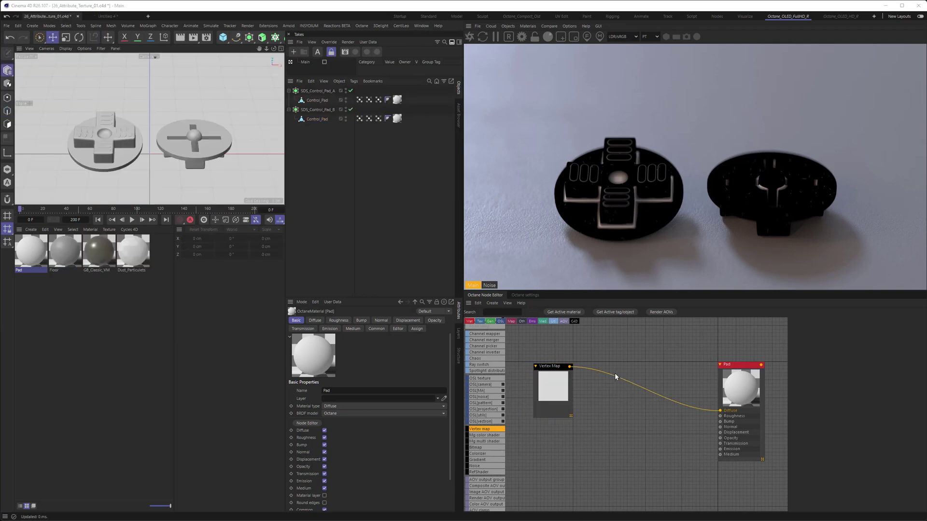
middle_click_drag(603, 387, 629, 381)
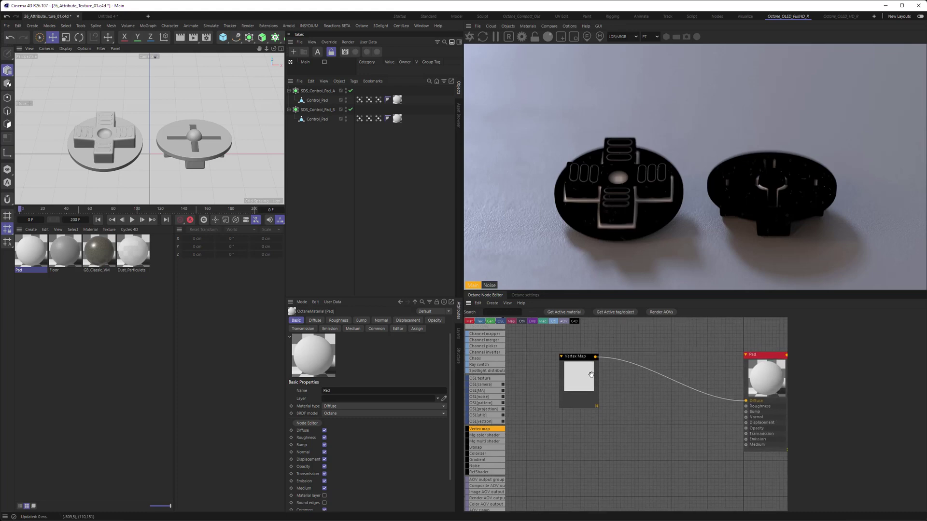
left_click(590, 374)
key("Delete")
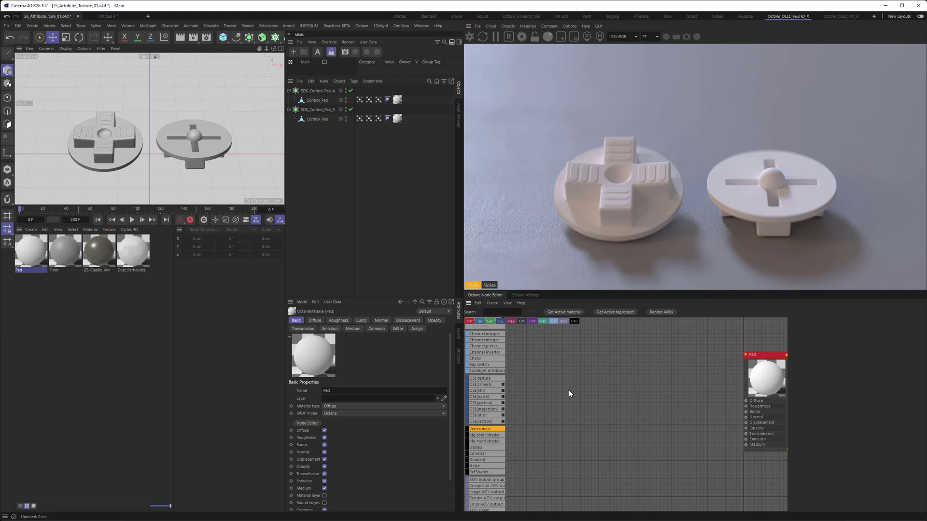
type("ATT")
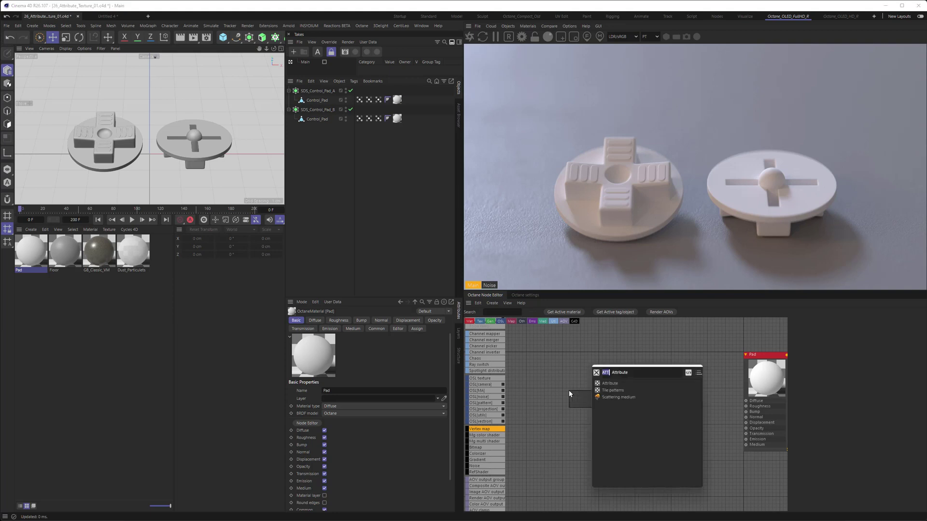
Add an AttributeTex node to the Pad graph and set its attribute type to Float.
left_click(606, 386)
left_click_drag(589, 405, 746, 401)
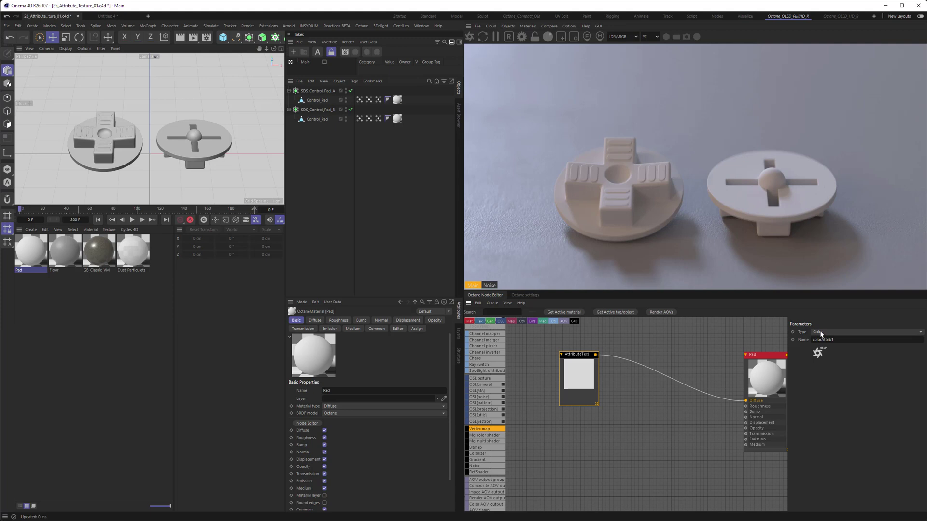
left_click(821, 333)
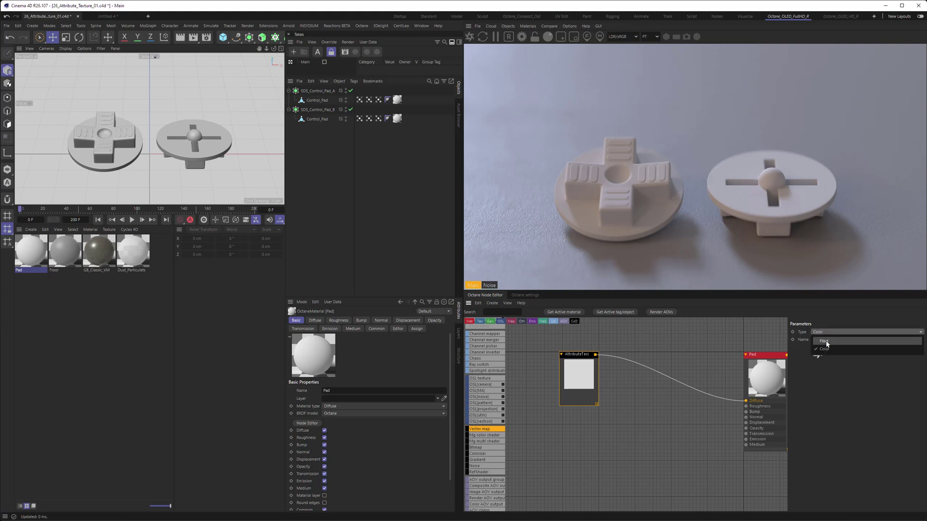
left_click(825, 341)
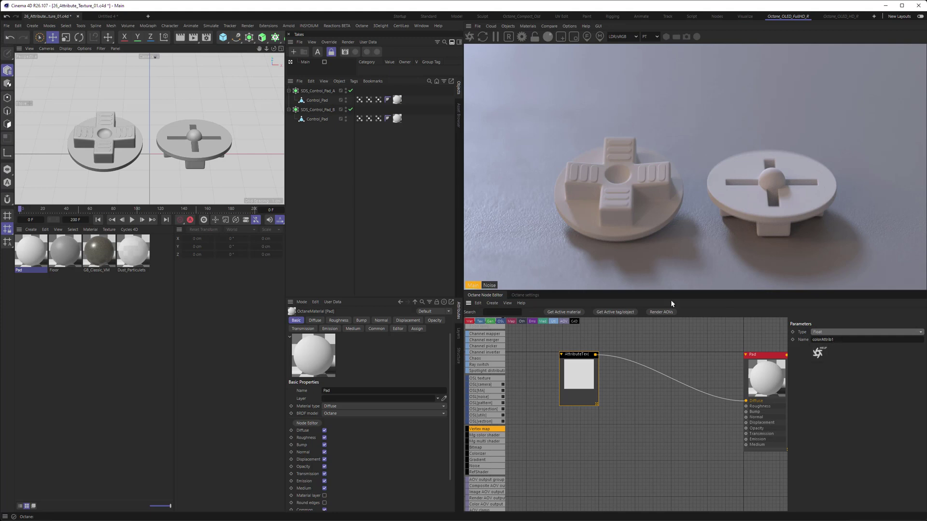
left_click(360, 101)
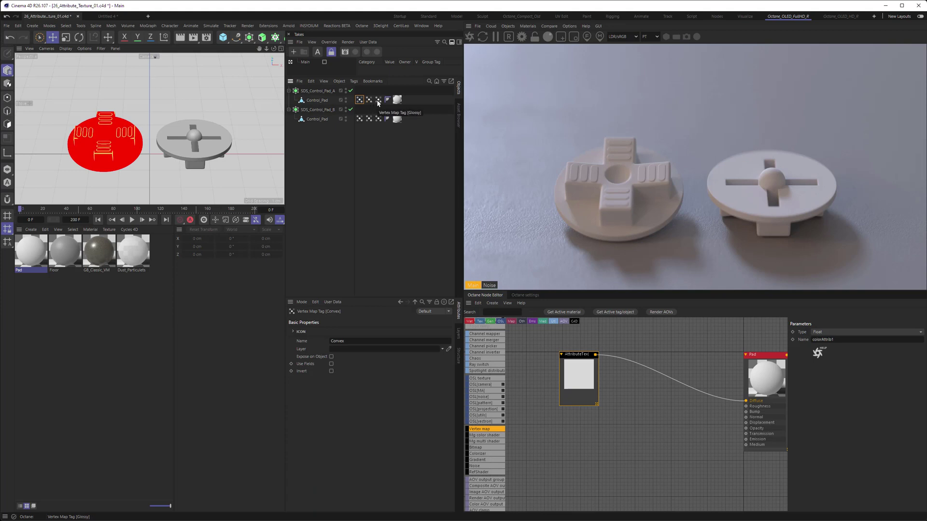
Show the Glossy vertex map and change the AttributeTex name from colorAttrib1 to 'Glossy'.
left_click(379, 100)
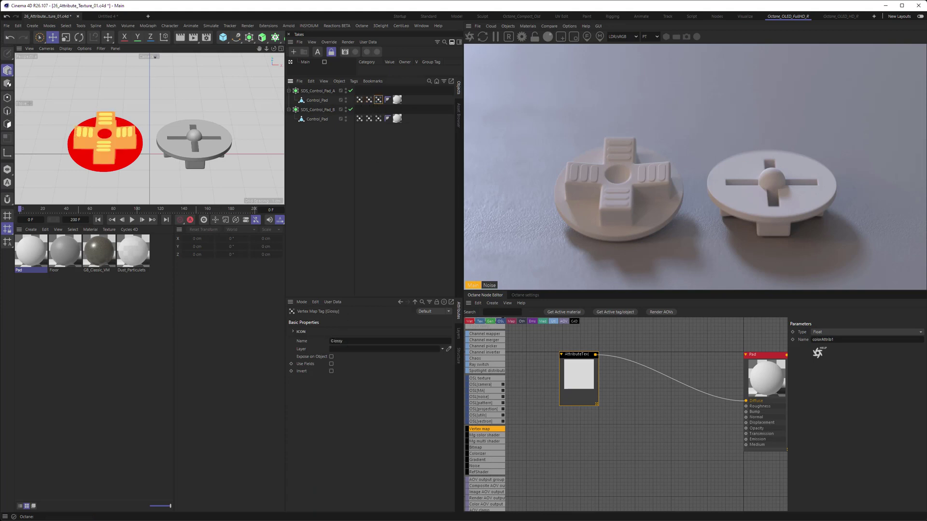
left_click_drag(569, 364, 568, 365)
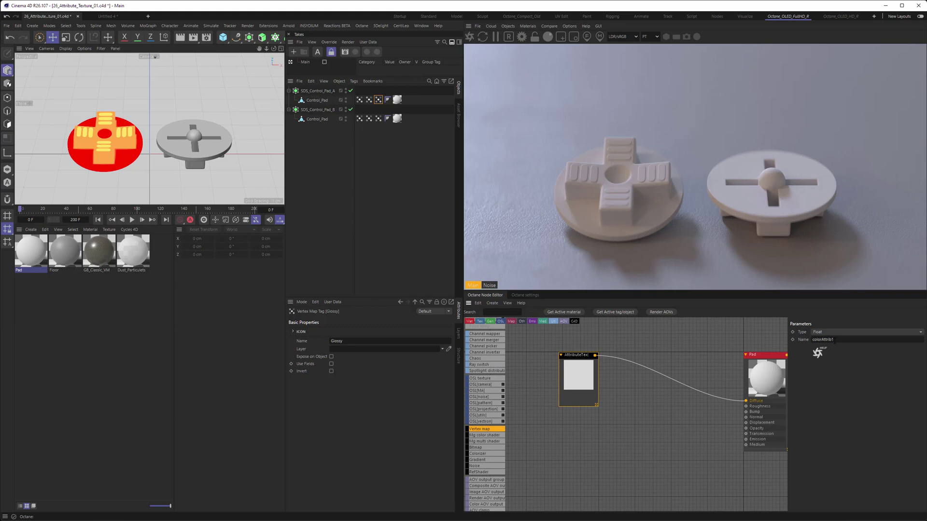
double_click(822, 339)
type("Glossy")
key("Return")
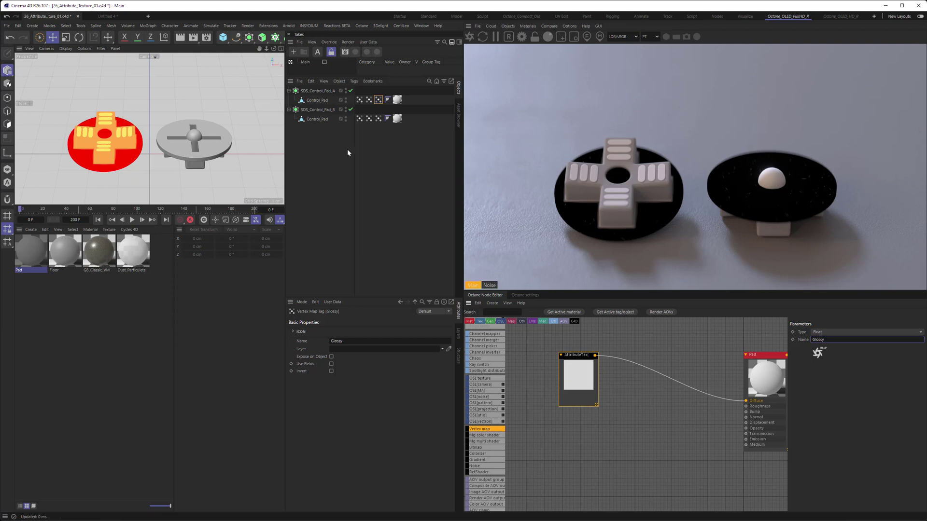
left_click(321, 110)
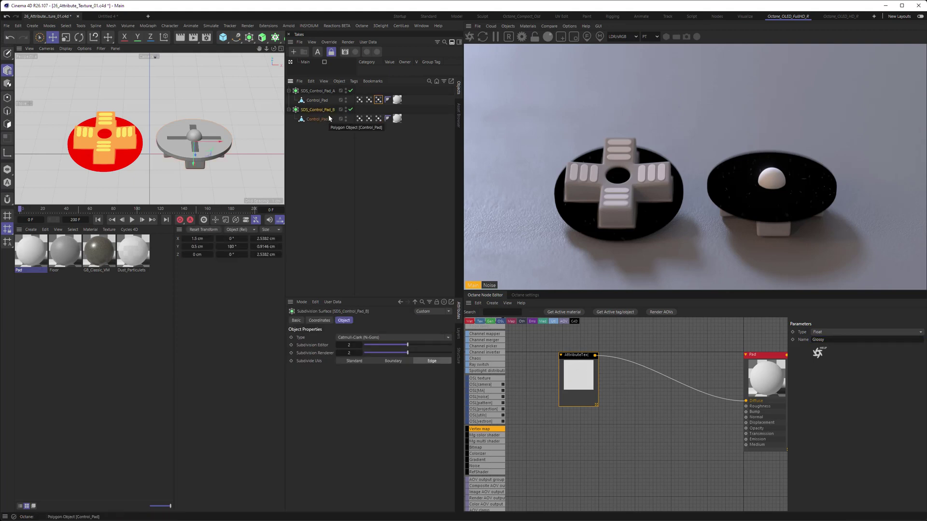
Create another new project and paste SDS_Control_Pad_B with its Pad material into it.
left_click(7, 25)
left_click(22, 34)
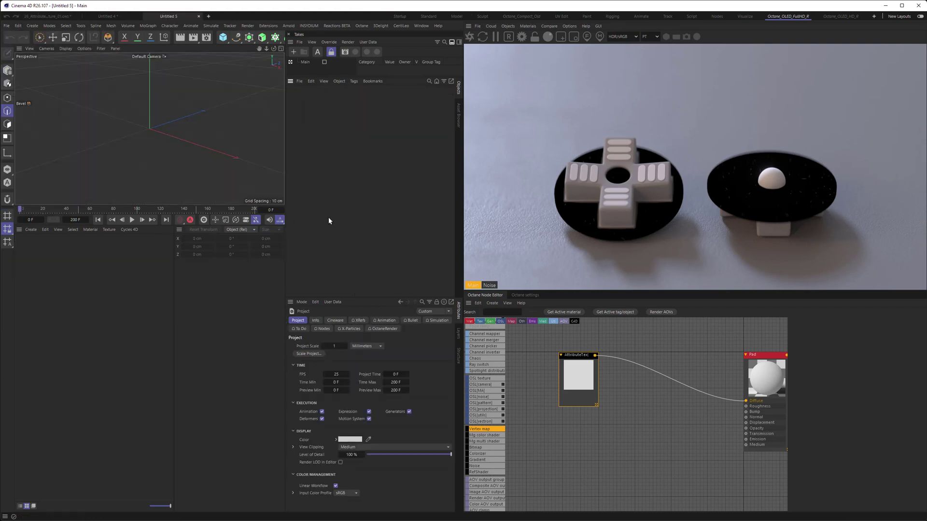
key("ctrl+v")
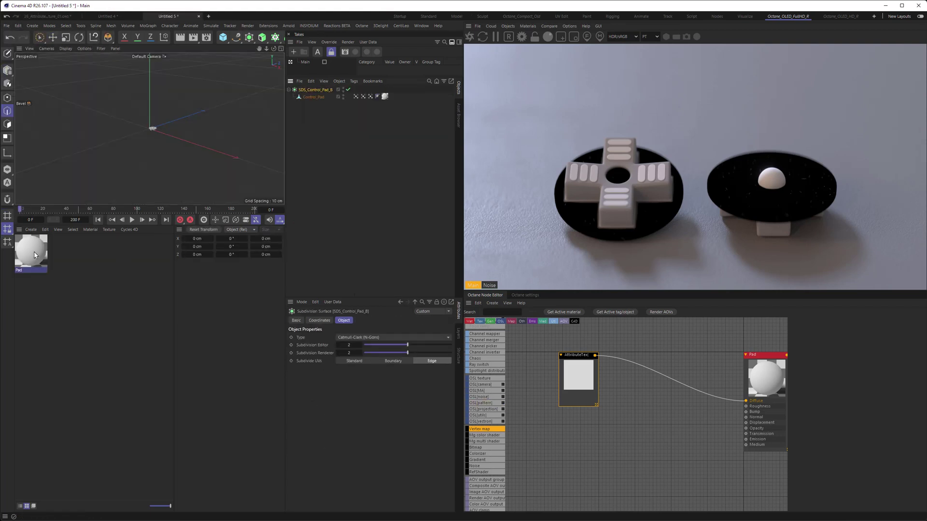
Load the Pad material in the node editor and confirm the AttributeTex node still reads Glossy.
left_click(562, 313)
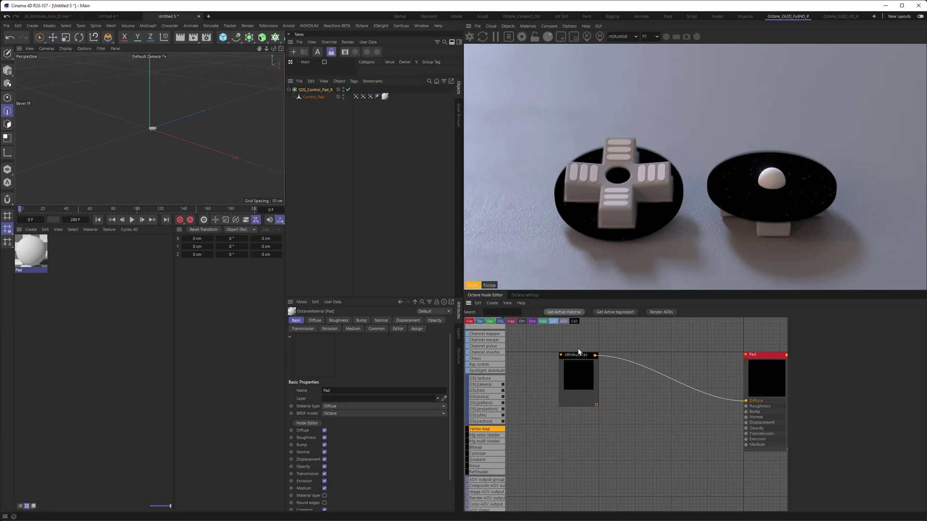
left_click(590, 382)
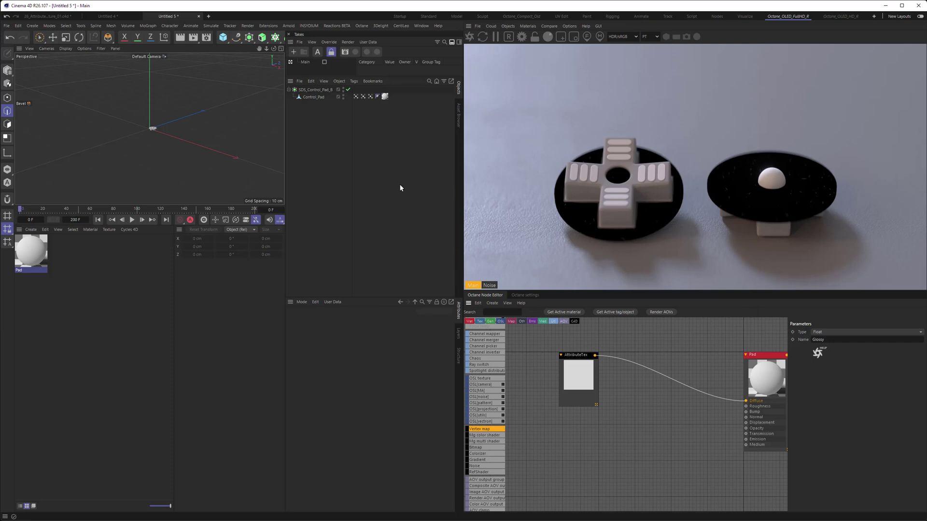
left_click(370, 96)
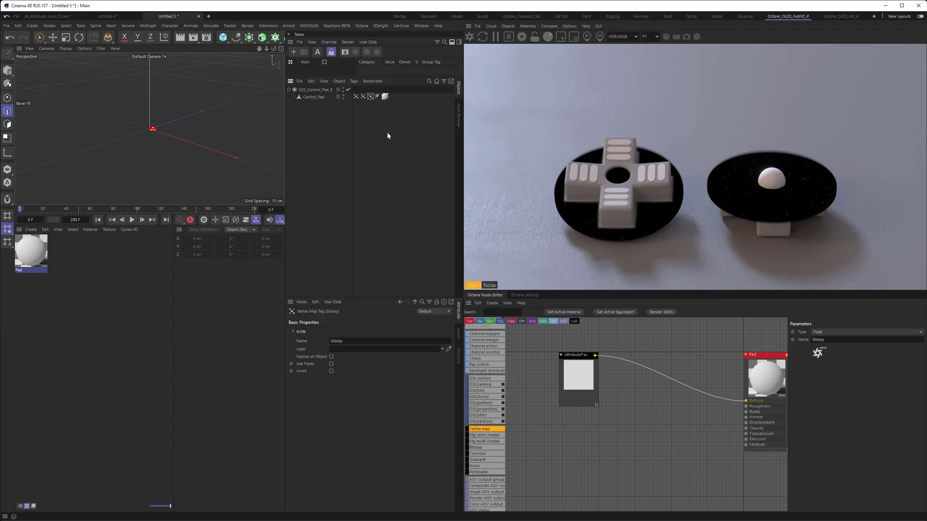
Check the pad's Convex and Concave vertex maps, then switch to the Gameboy_14_Stills_03 project.
left_click(357, 98)
left_click(363, 97)
key("v")
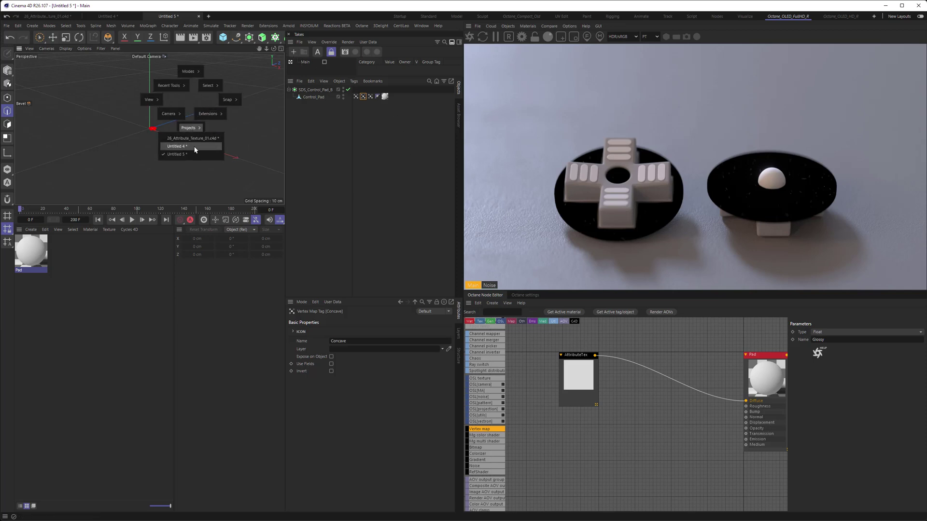
left_click(194, 139)
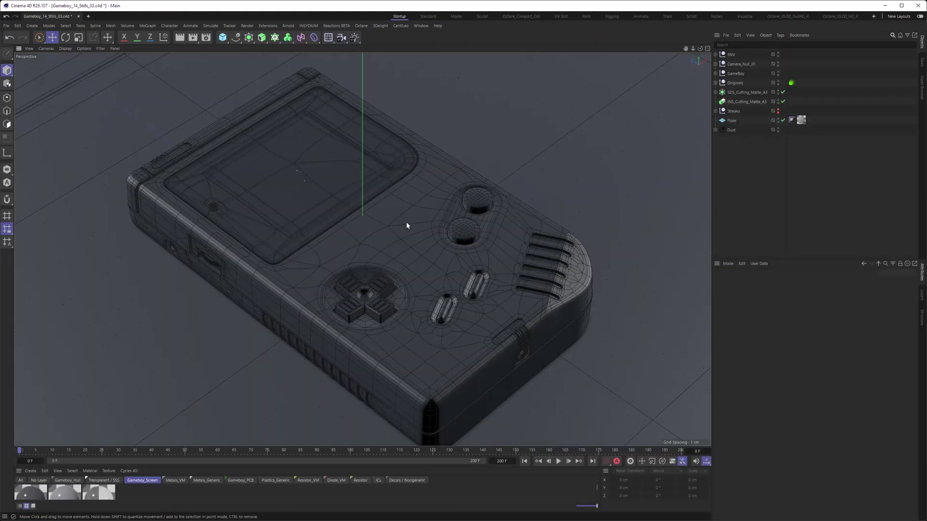
left_click(406, 222)
left_click(720, 83)
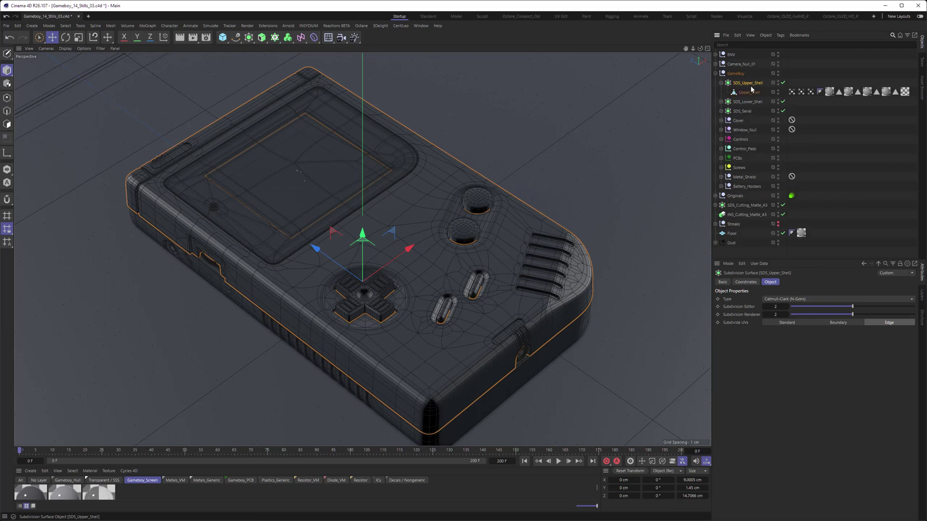
left_click(792, 91)
left_click(801, 92)
left_click(811, 92)
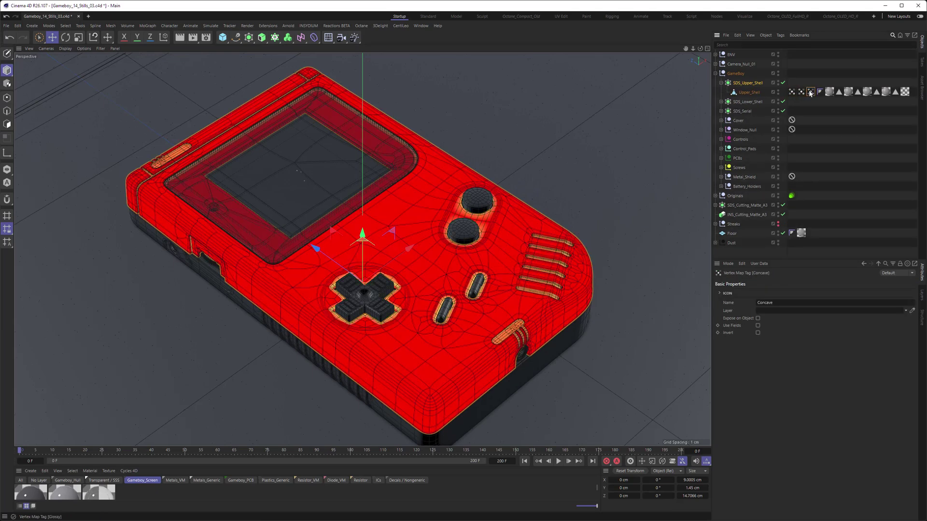
left_click(721, 102)
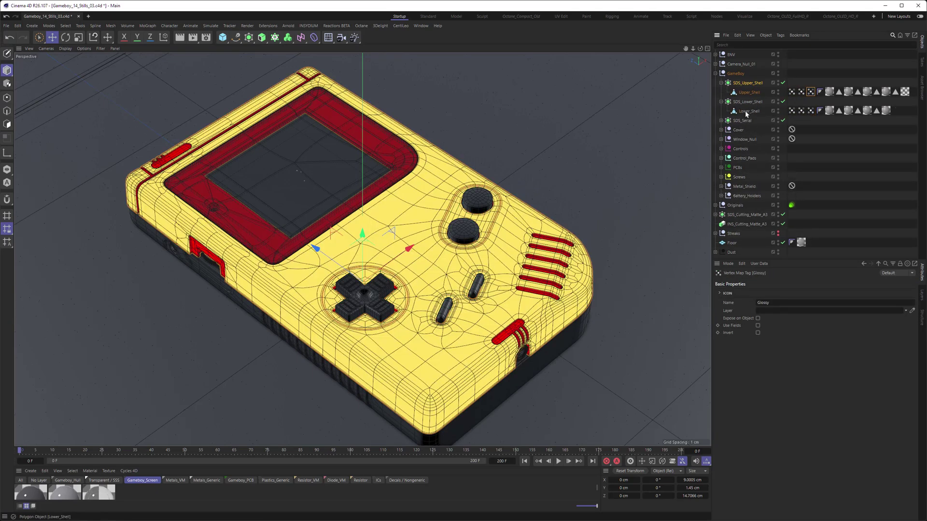
left_click(749, 111)
left_click(792, 111)
left_click(802, 110)
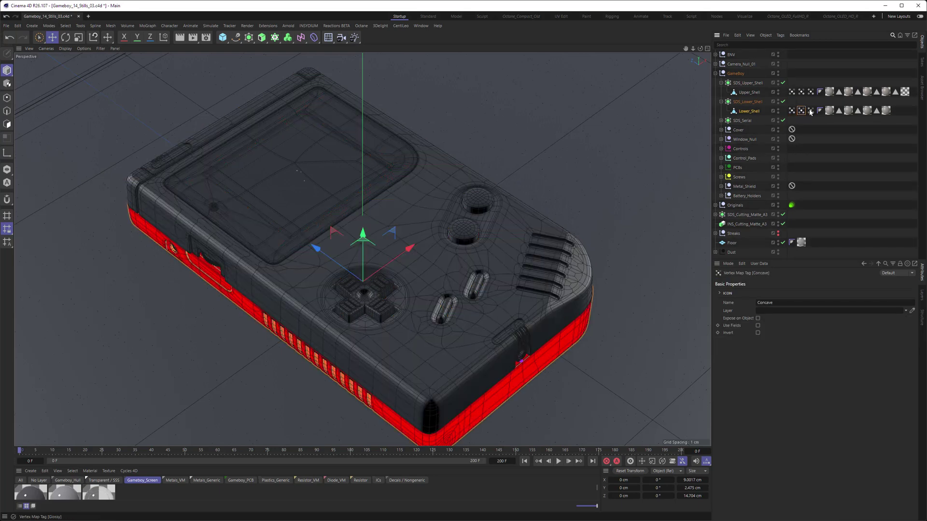
left_click(810, 110)
left_click(475, 198)
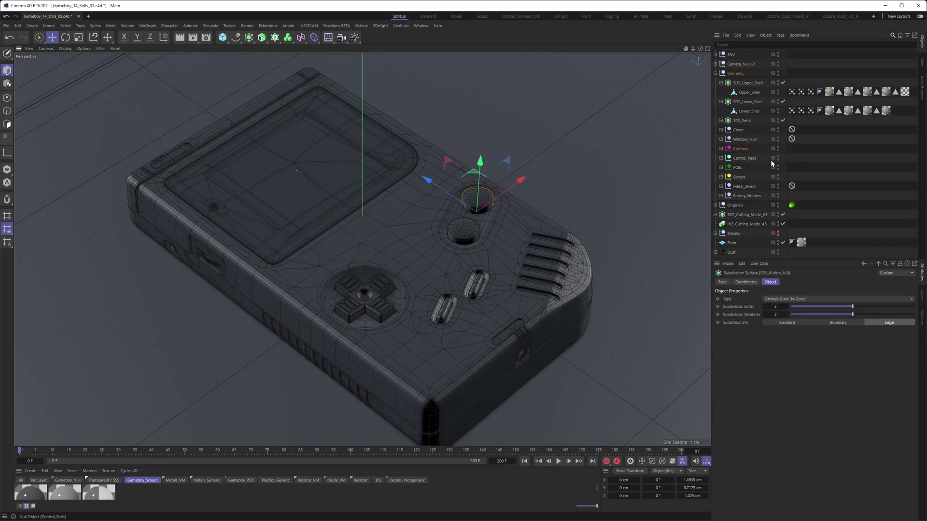
left_click(733, 195)
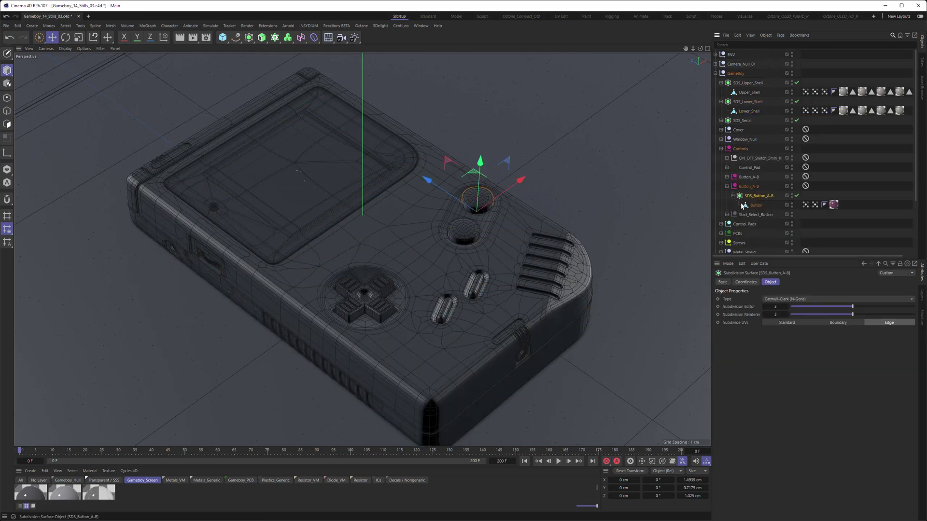
left_click(806, 205)
left_click(814, 205)
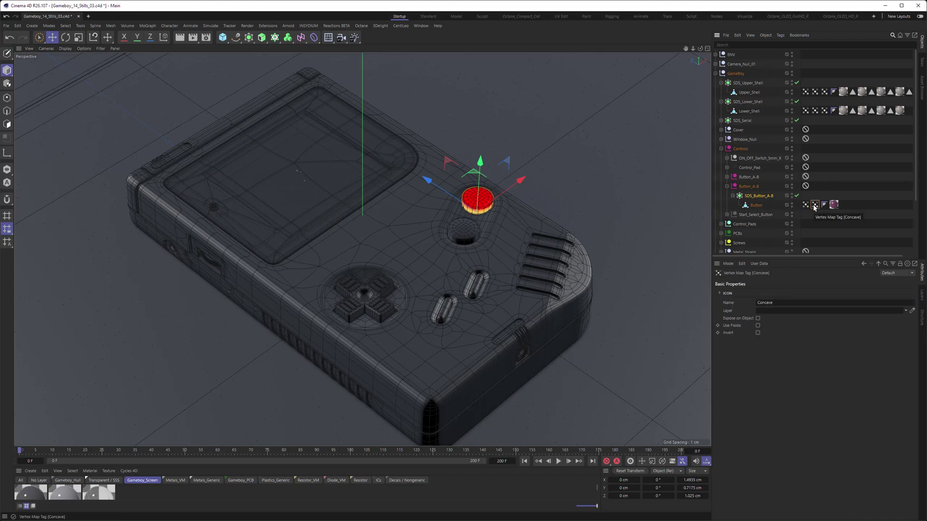